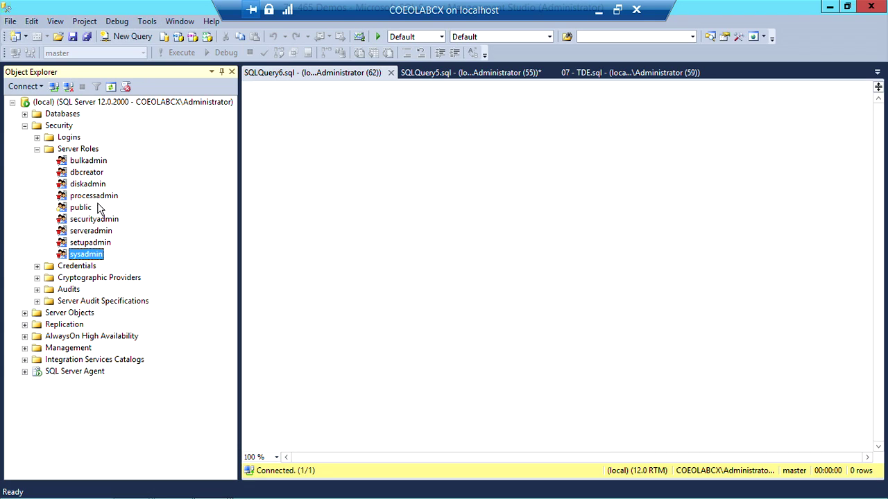
Select the Server Roles folder under Security to list the fixed server roles
left_click(92, 154)
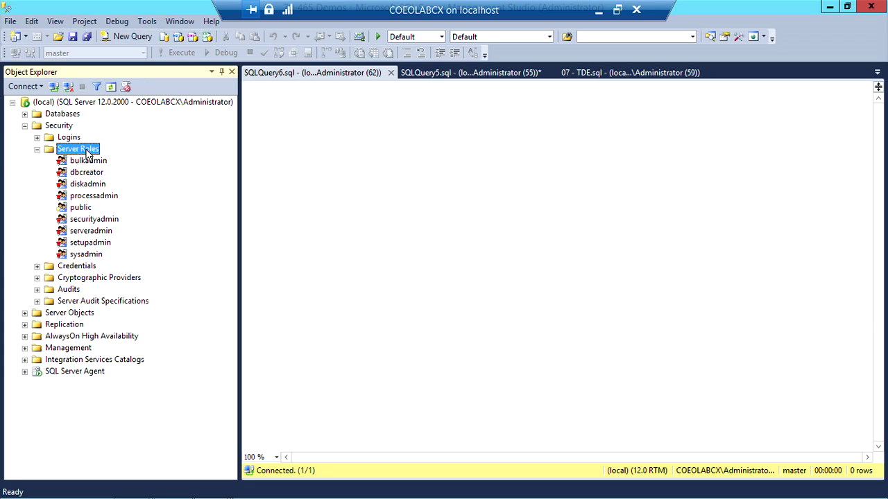
Create server role Testers with Grant on Impersonate Any Login for server COEOLABCX
right_click(88, 154)
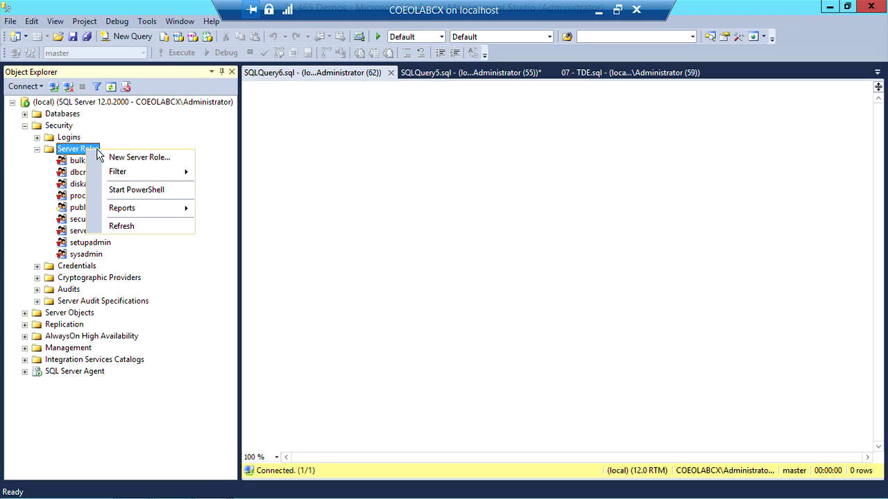
left_click(159, 159)
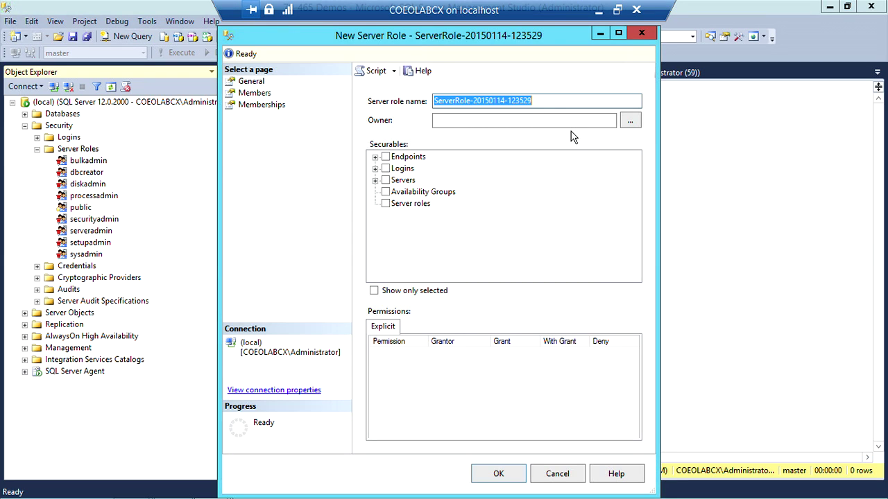
type("Teste")
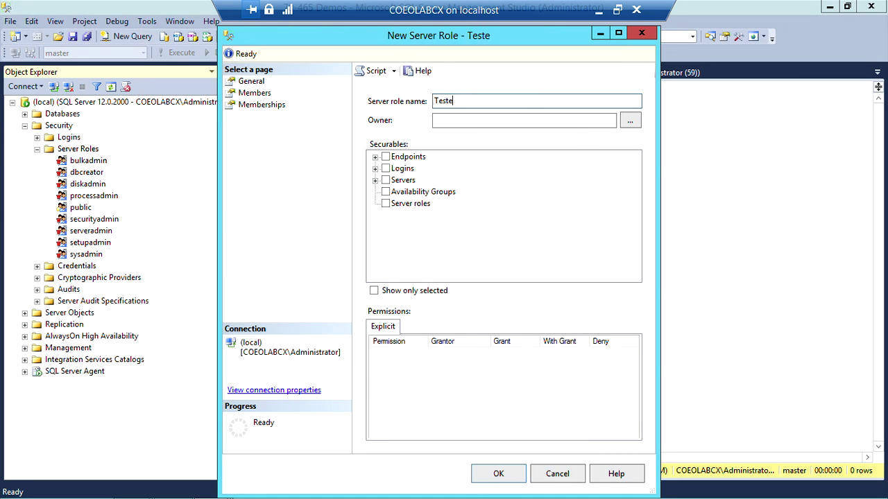
type("rs")
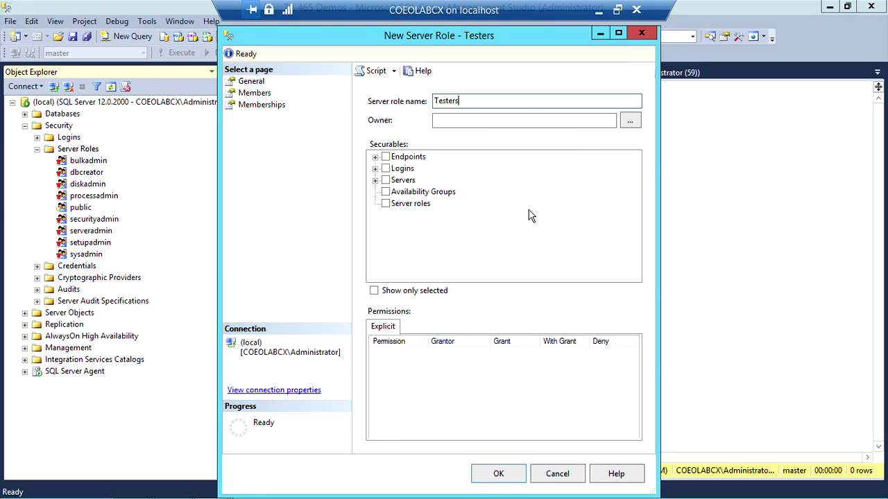
left_click(375, 180)
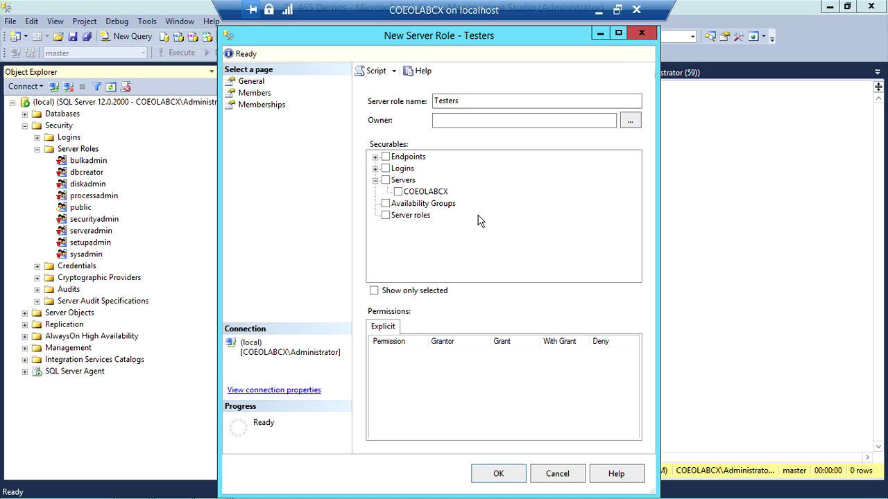
left_click(397, 193)
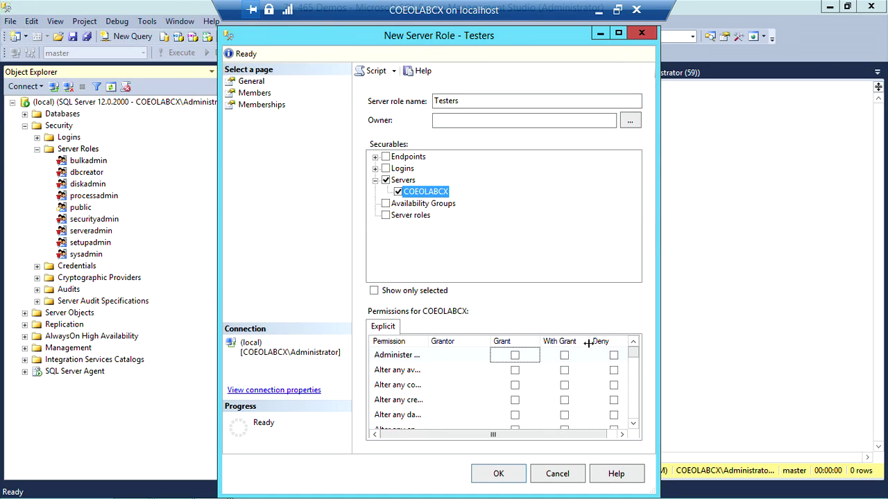
scroll(637, 358, "down", 1)
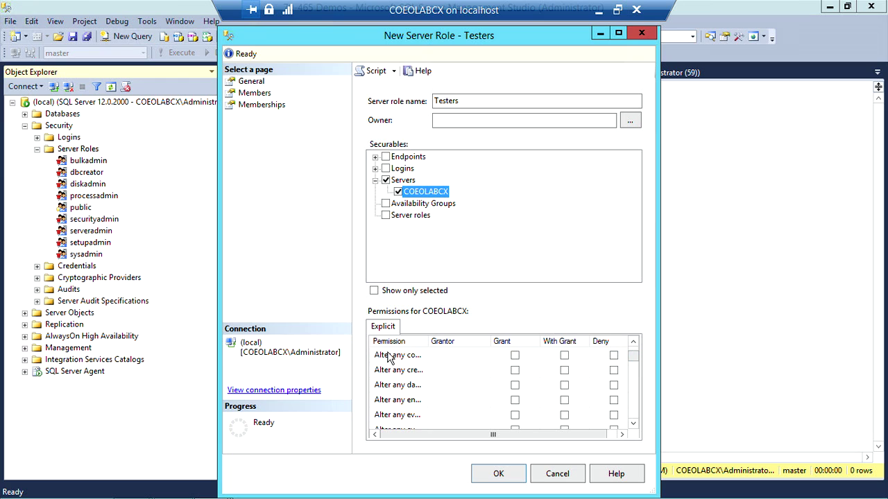
left_click_drag(428, 344, 467, 343)
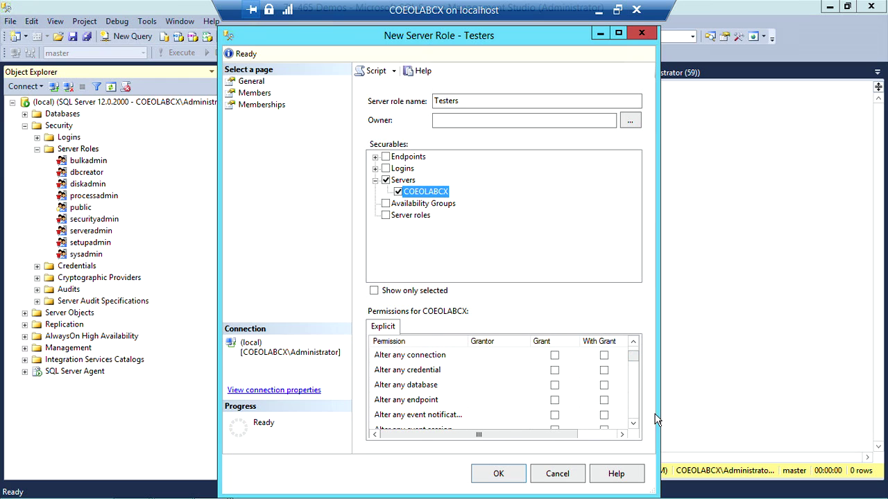
left_click_drag(634, 425, 634, 425)
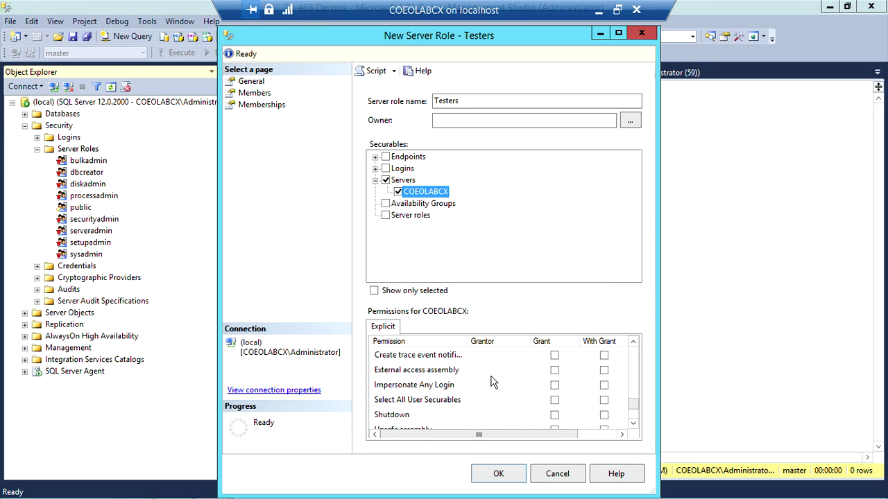
left_click(554, 386)
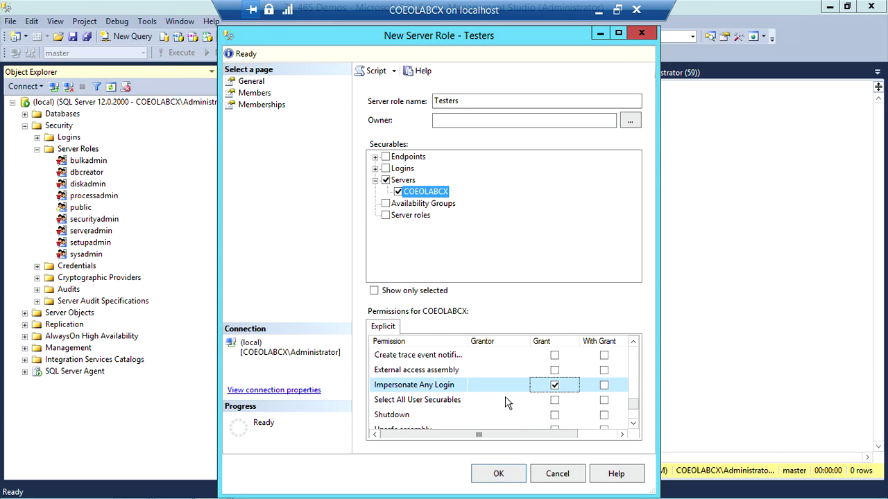
left_click(496, 475)
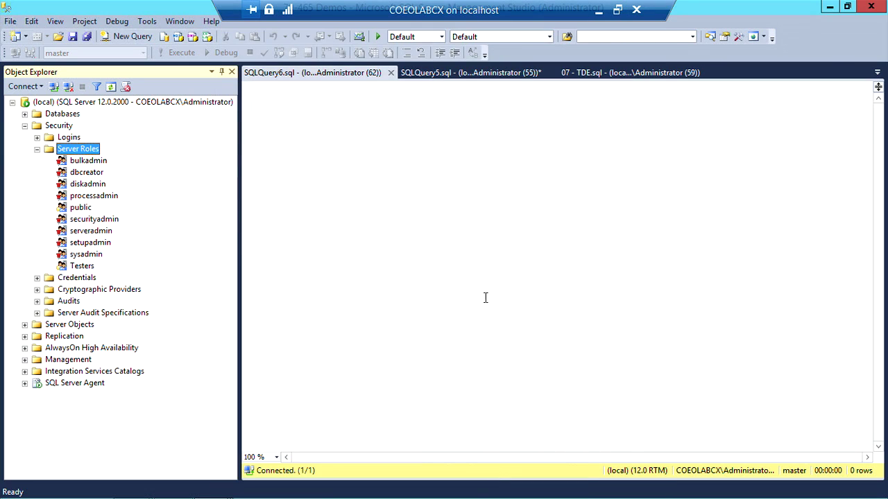
Review the Testers role properties without changes, then expand the Logins folder
double_click(83, 266)
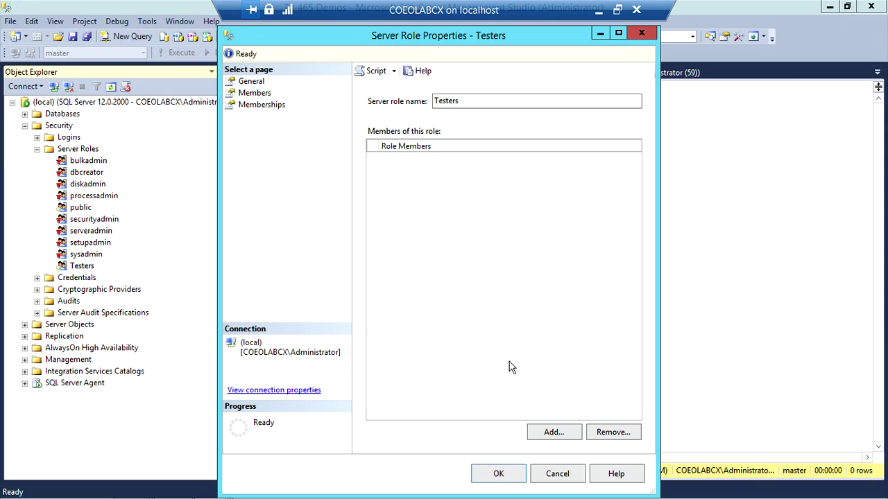
left_click(555, 473)
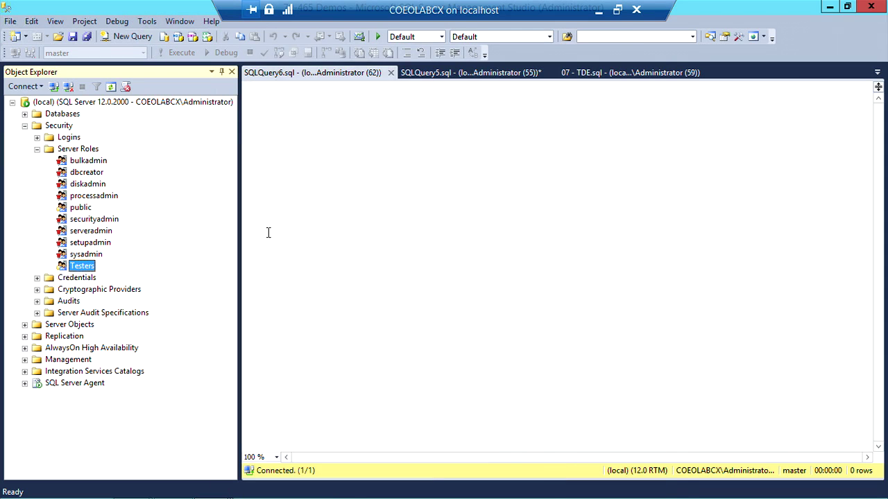
left_click(37, 137)
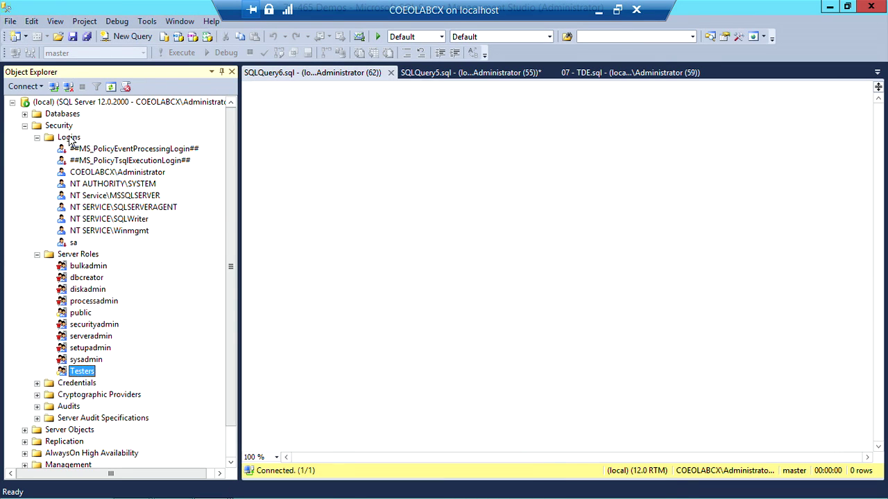
Set up a new SQL Server authentication login named tester with a password and no policy enforcement
right_click(76, 138)
left_click(101, 143)
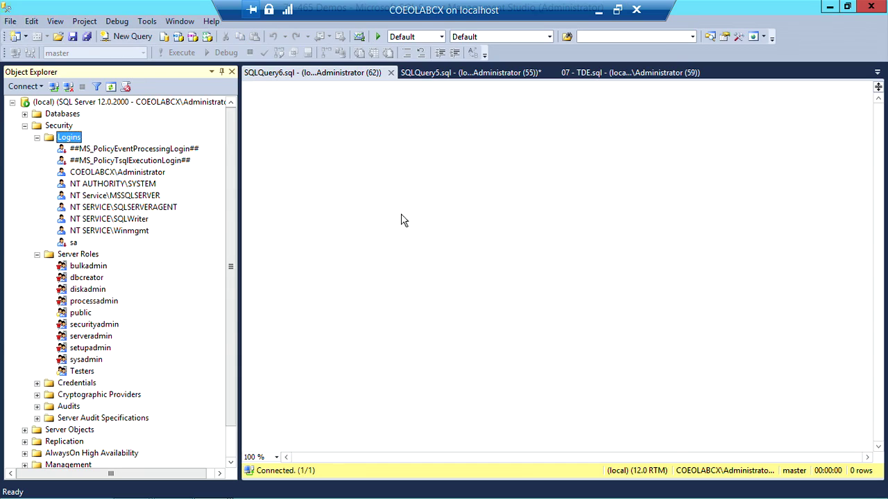
type("tester")
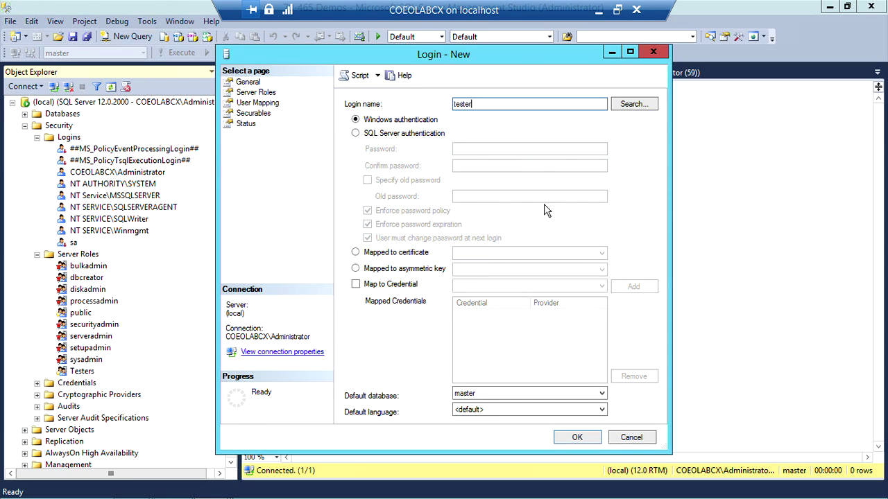
left_click(418, 133)
left_click(487, 152)
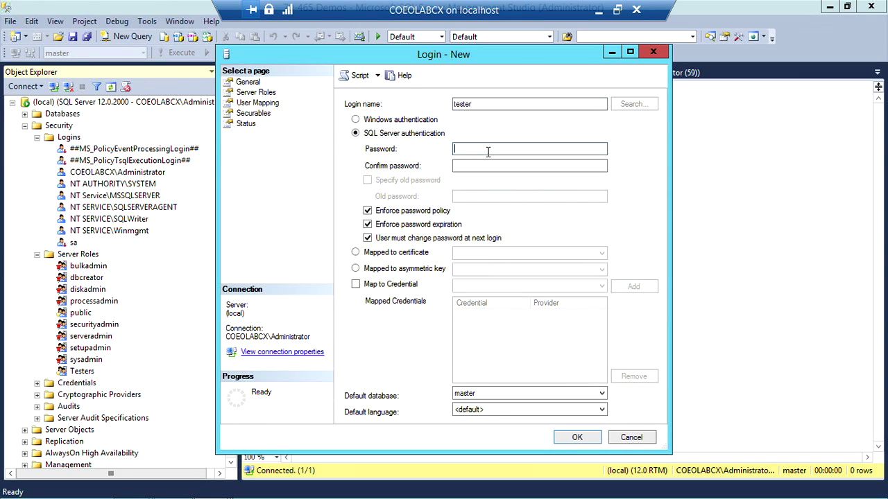
key("Tab")
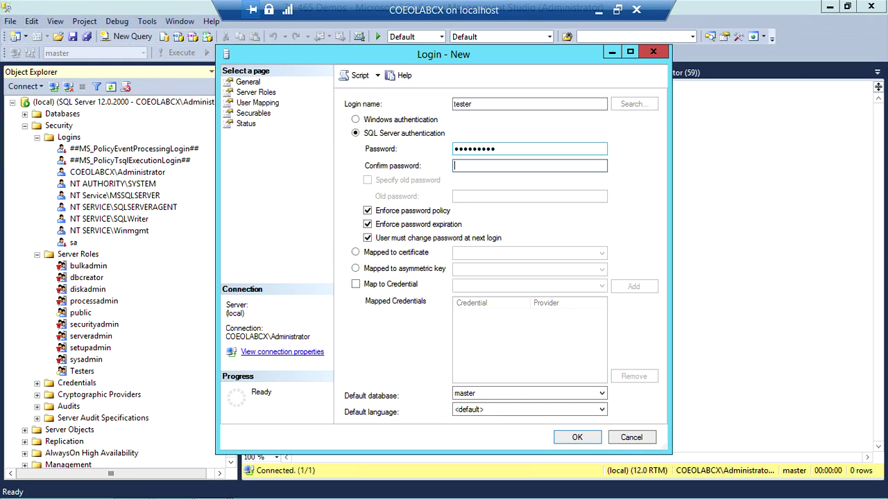
left_click(368, 210)
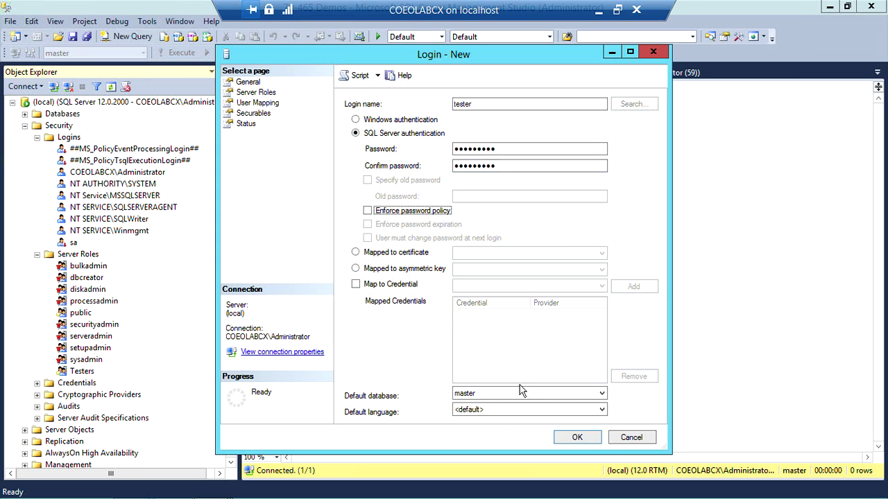
left_click(269, 94)
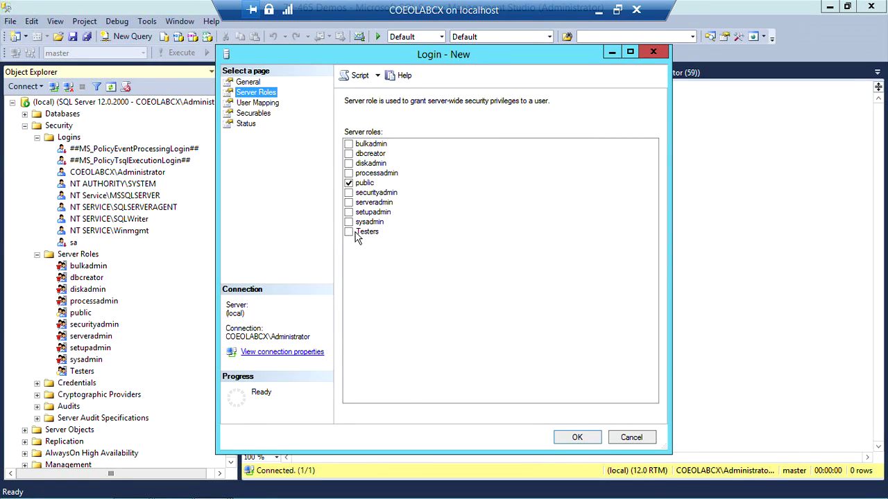
Resolve the password mismatch error by re-entering matching passwords, then create the tester login
left_click(574, 441)
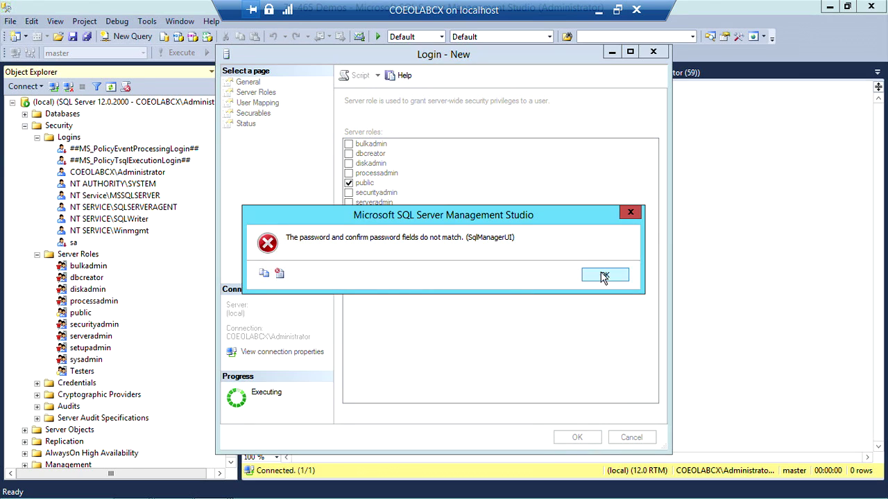
left_click(604, 275)
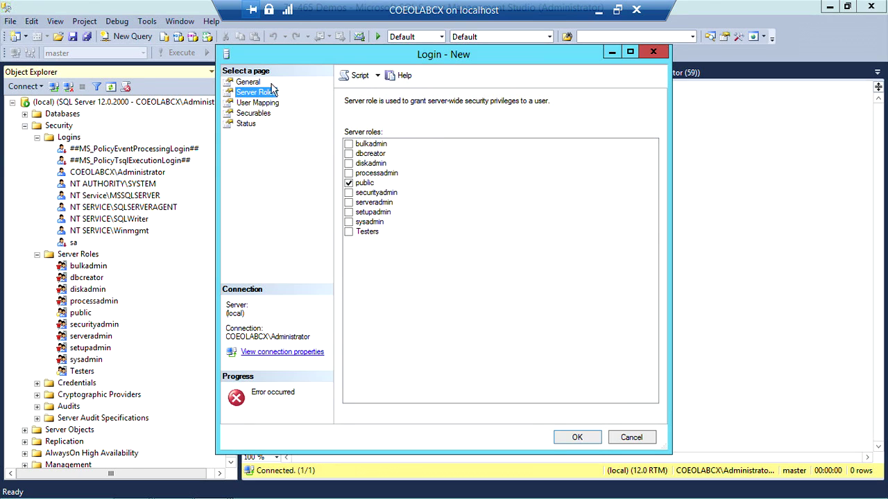
left_click(263, 83)
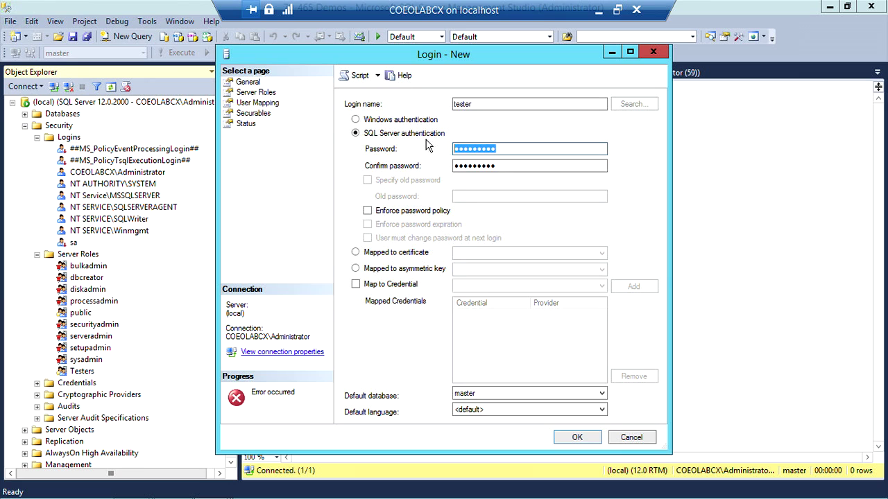
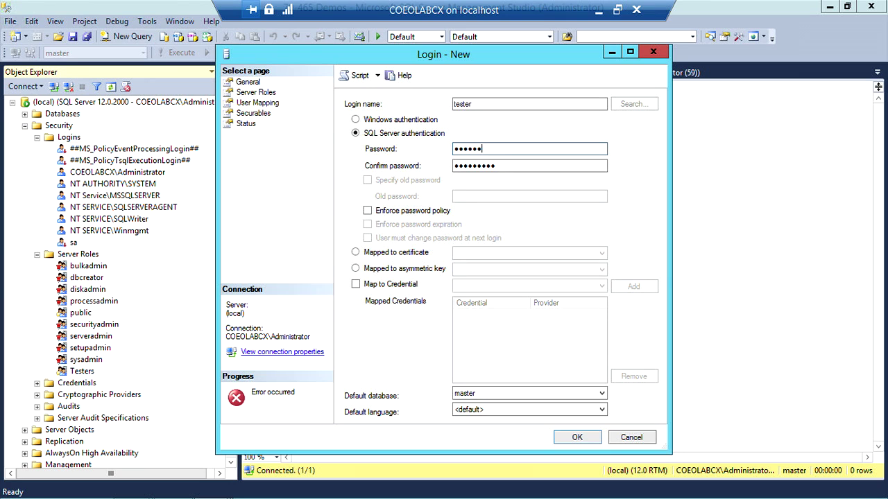
key("Tab")
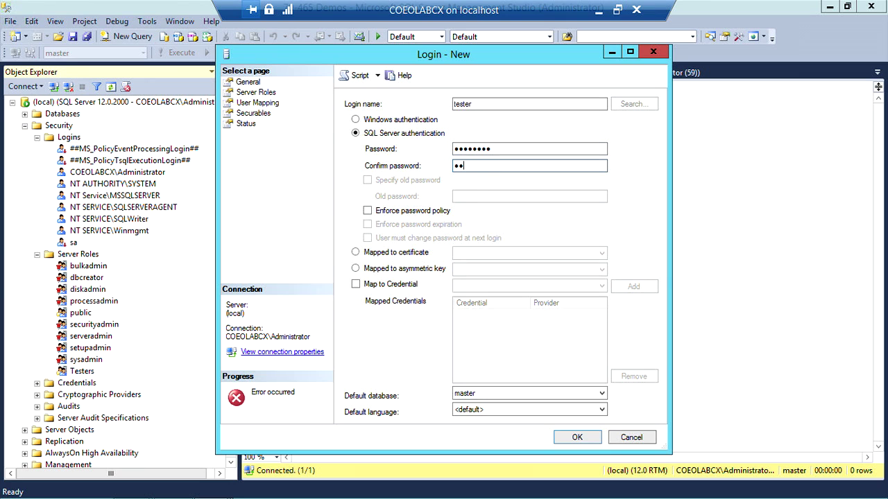
left_click(575, 437)
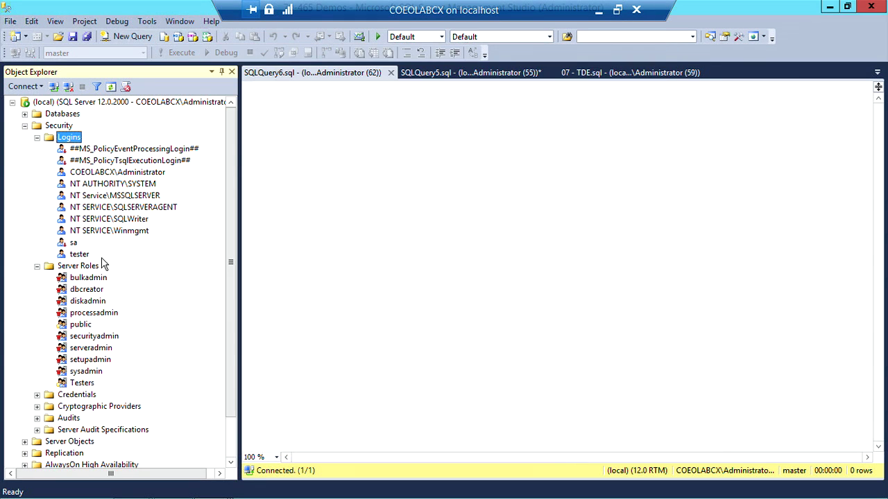
Add the tester login as a member of the Testers server role and save
double_click(85, 383)
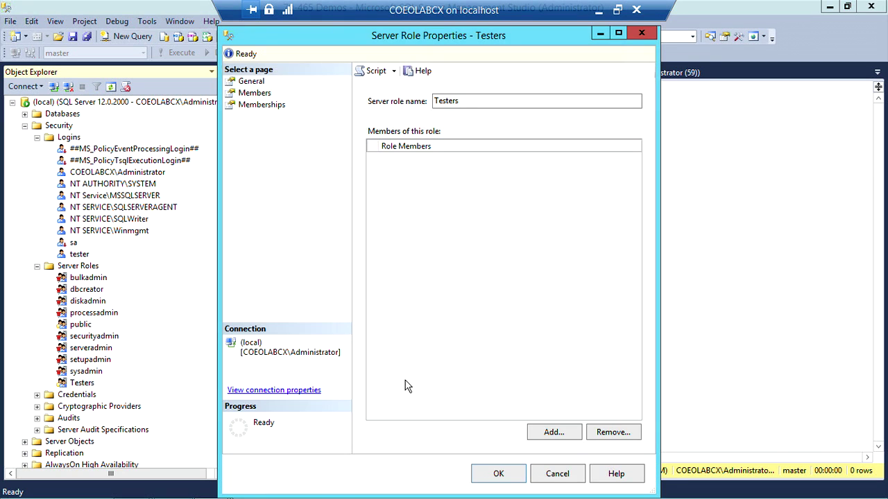
left_click(559, 435)
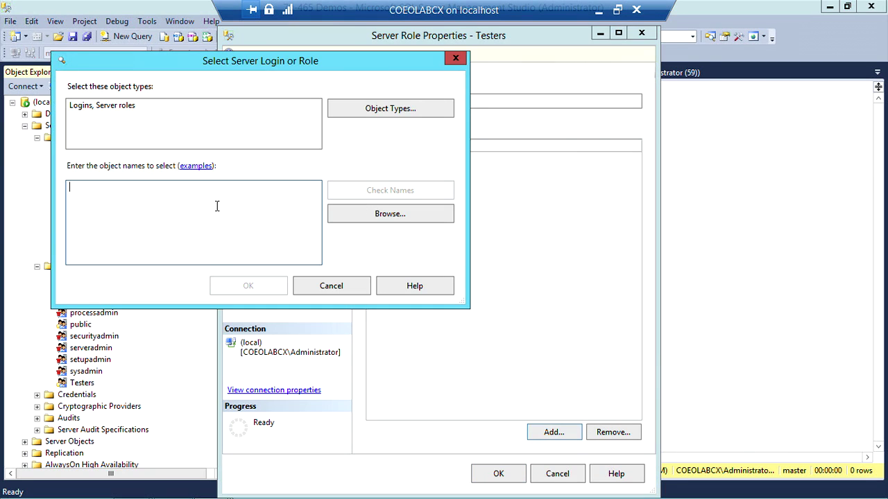
type("tester")
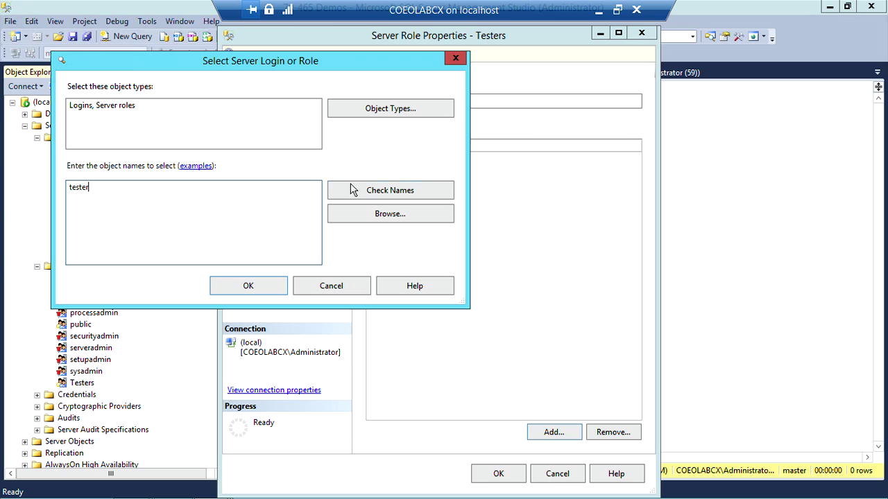
left_click(371, 194)
left_click(221, 287)
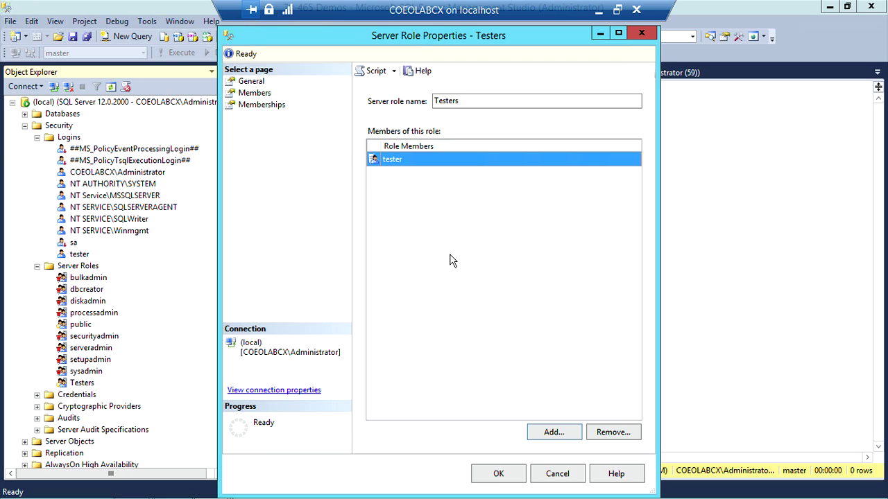
left_click(499, 474)
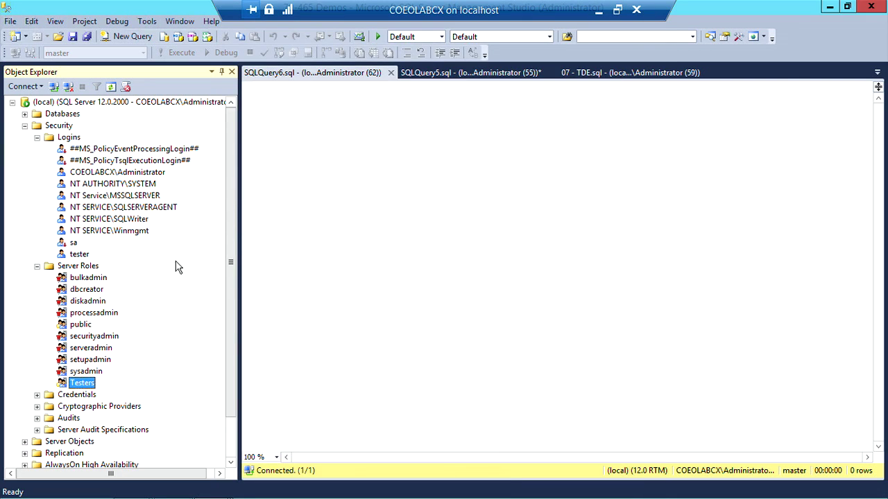
double_click(80, 255)
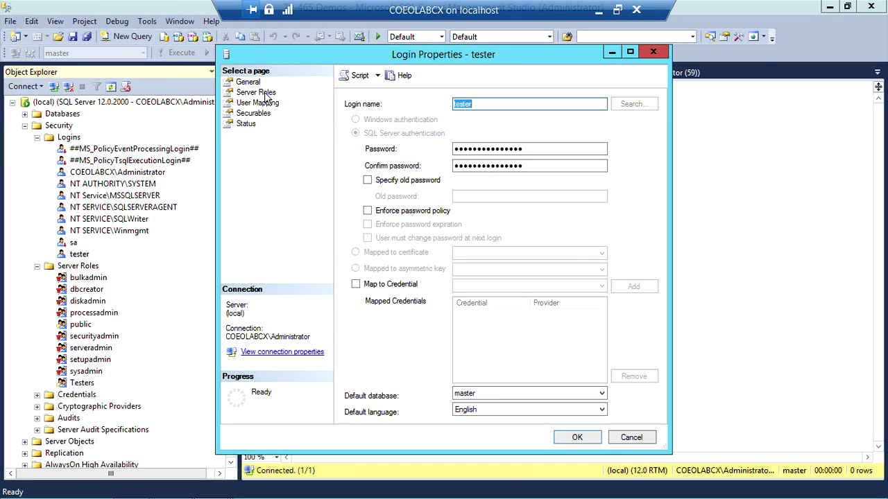
left_click(261, 115)
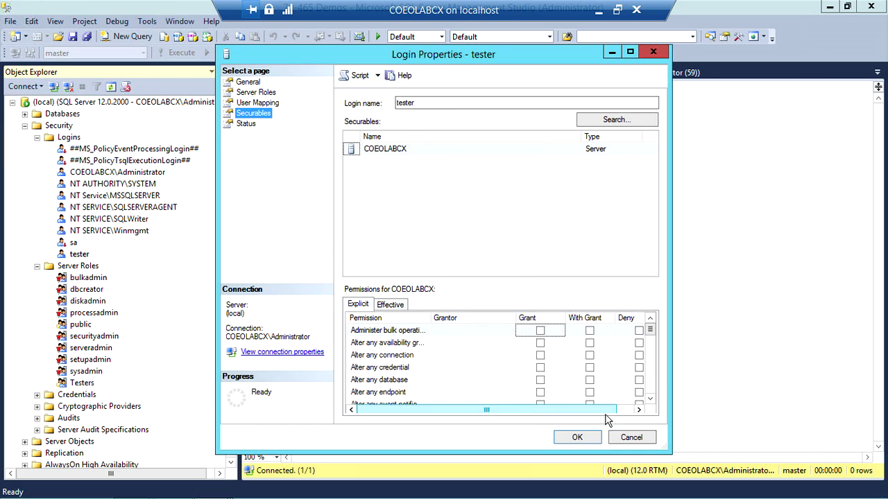
left_click(650, 399)
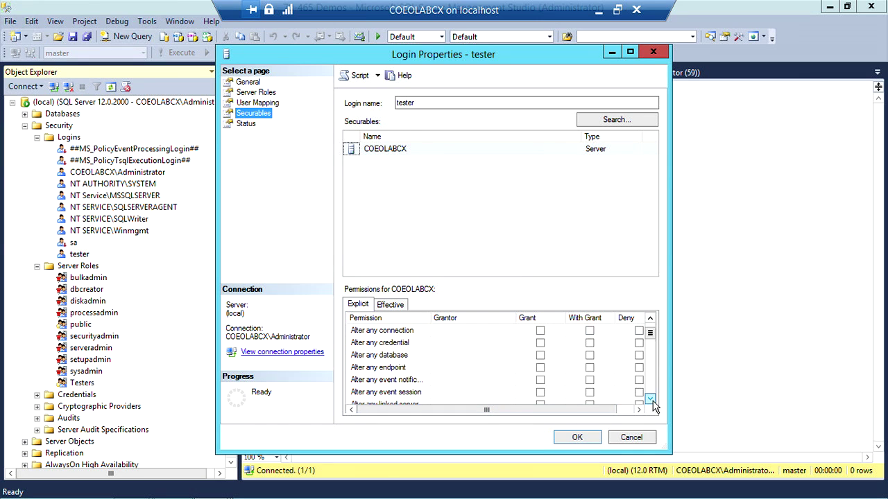
left_click(651, 400)
left_click(651, 400)
left_click(651, 399)
left_click(650, 399)
left_click(650, 399)
left_click(651, 400)
left_click(651, 400)
left_click(651, 400)
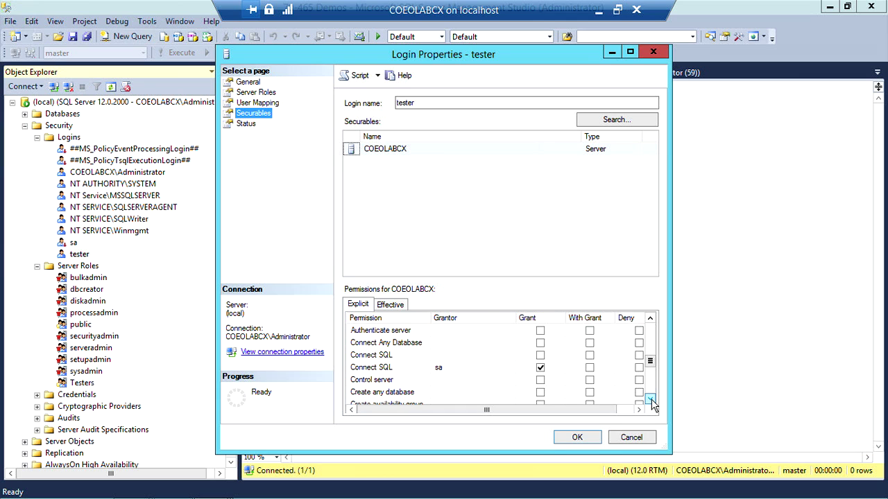
left_click(397, 309)
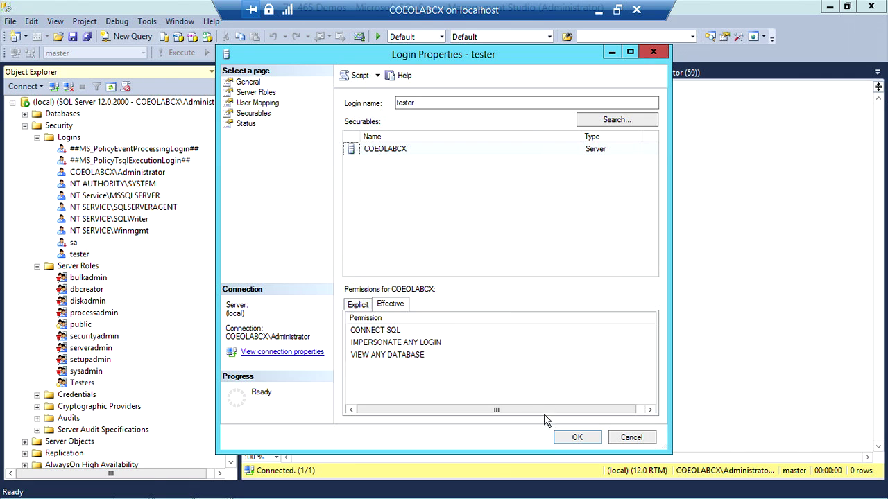
left_click(566, 438)
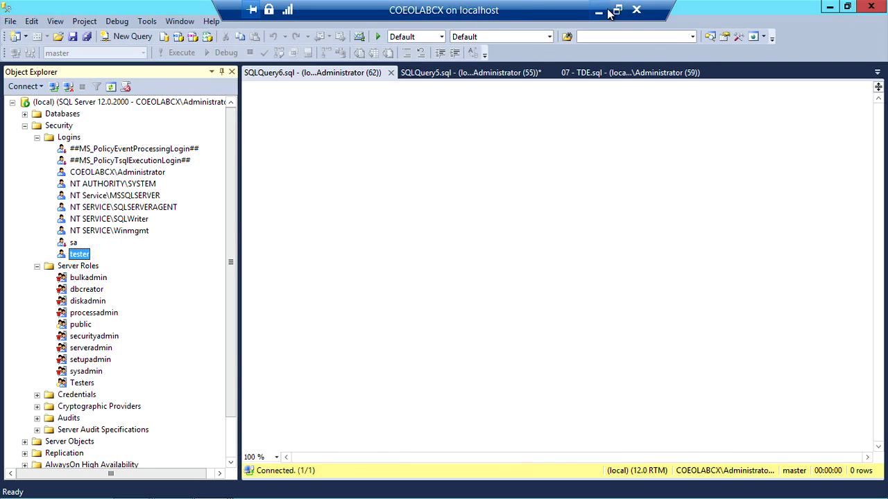
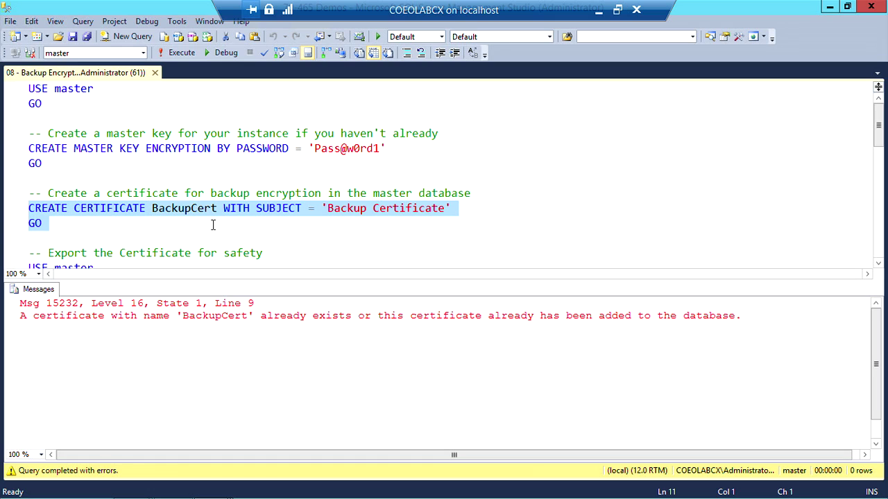
Run the BACKUP CERTIFICATE block to export BackupCert to C:\temp\MyBackupCert.cert with private key C:\temp\MyPriv.key
key("Down")
key("Down")
key("Down")
key("Down")
key("Down")
key("Down")
key("Down")
key("Down")
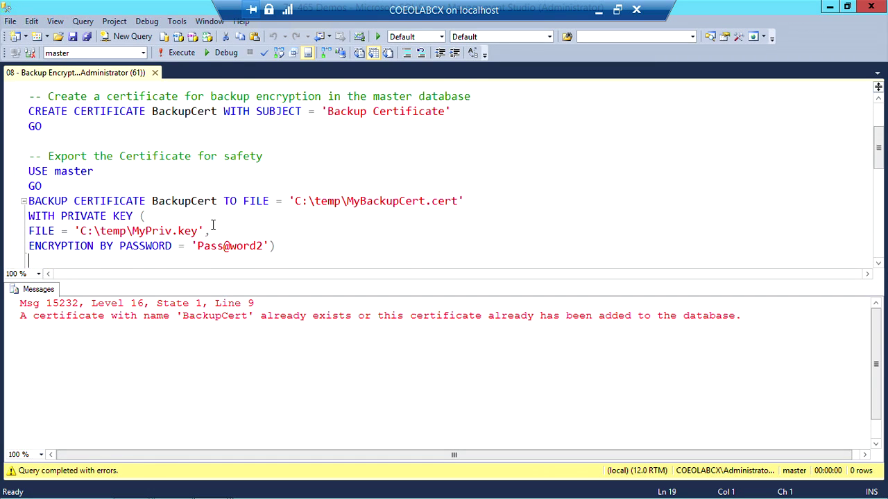
key("Up")
key("Up")
key("Up")
key("Up")
key("Up")
key("Up")
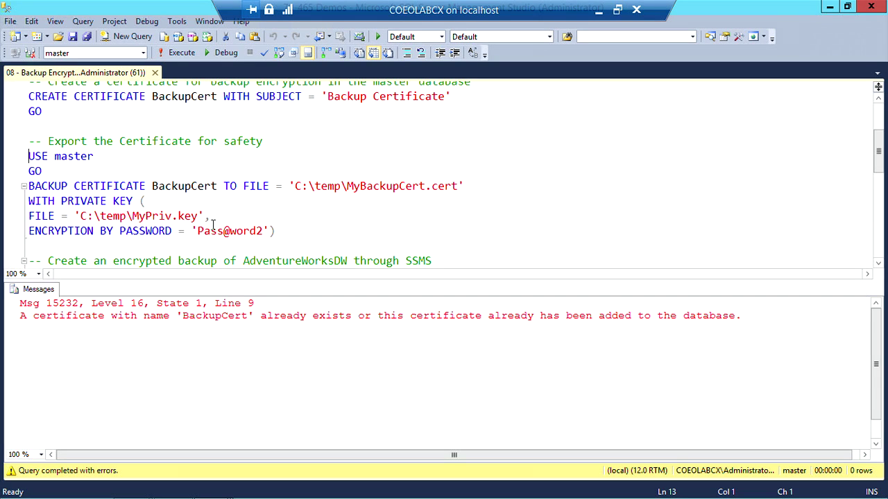
key("shift+Down")
key("shift+Down")
key("shift+Down")
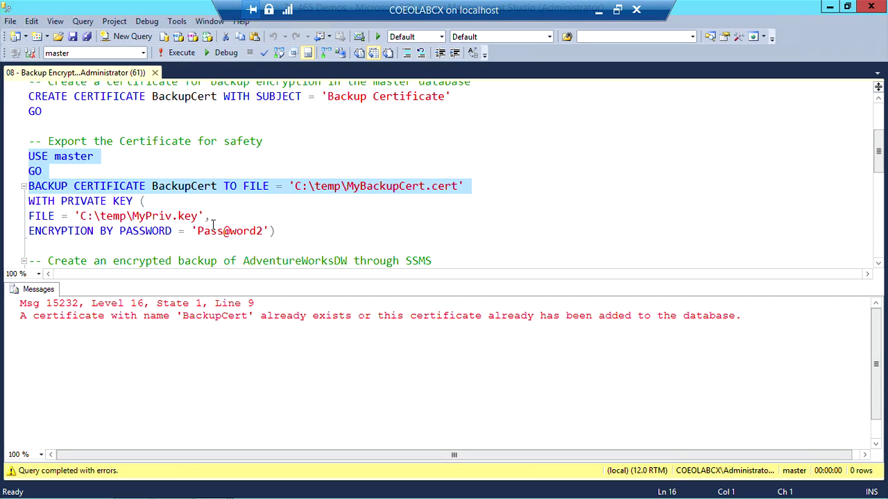
key("shift+Down")
key("shift+Down")
key("shift+Down")
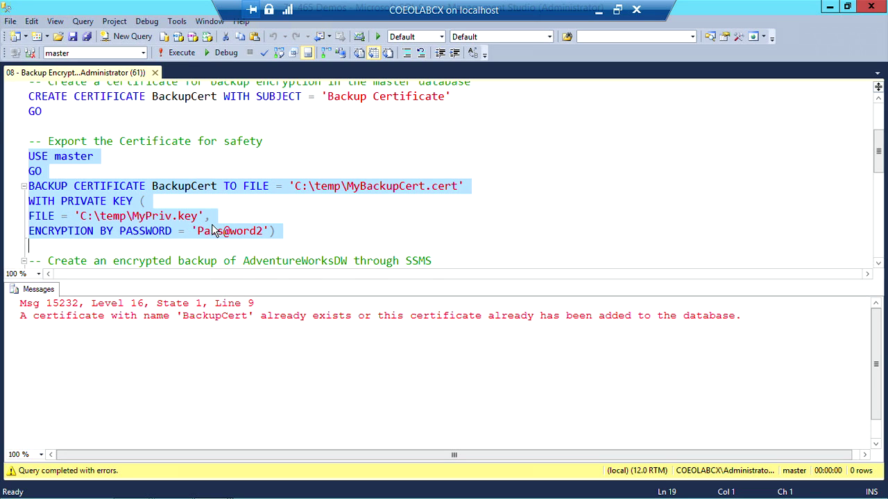
key("F5")
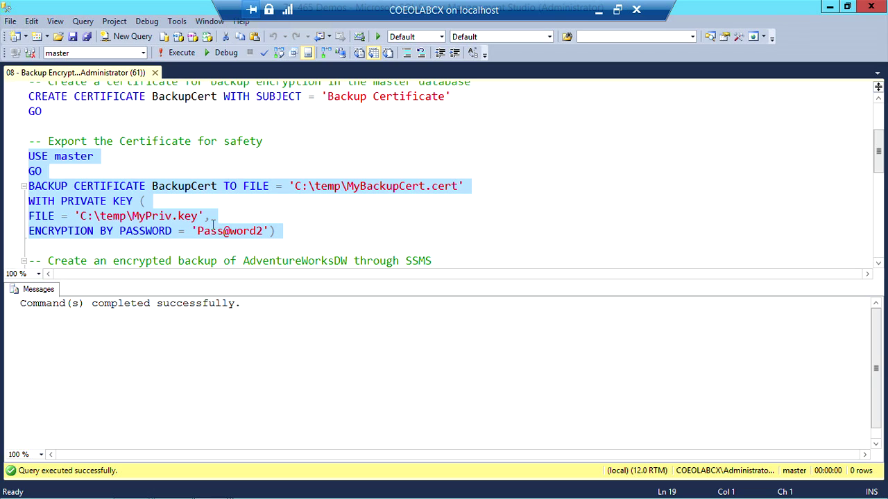
key("Down")
key("Down")
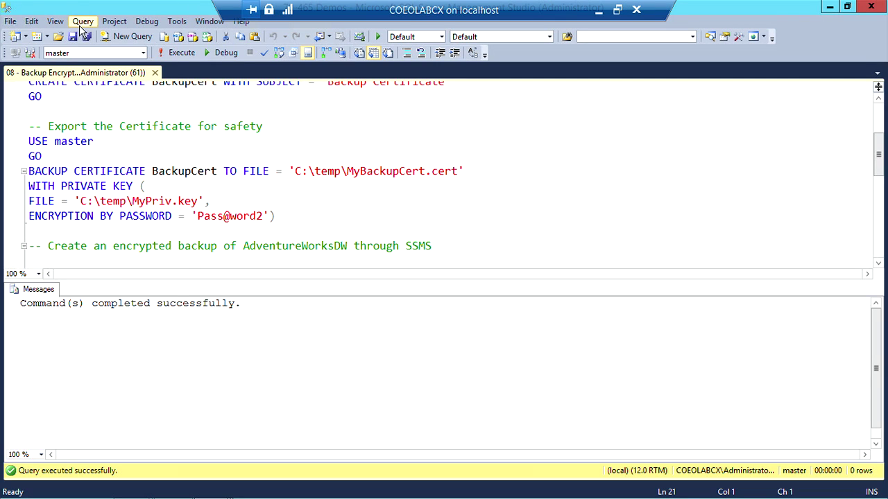
Show Object Explorer and collapse the people database and its Security folder
left_click(82, 22)
mouse_move(55, 21)
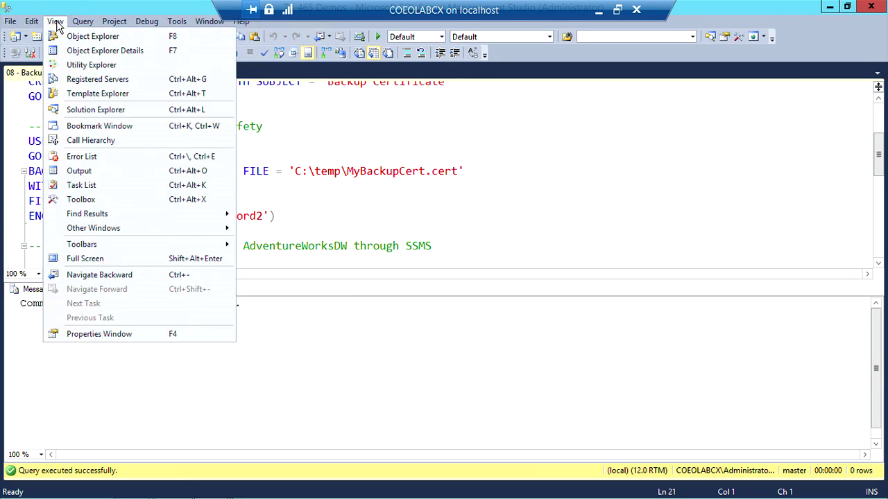
left_click(97, 37)
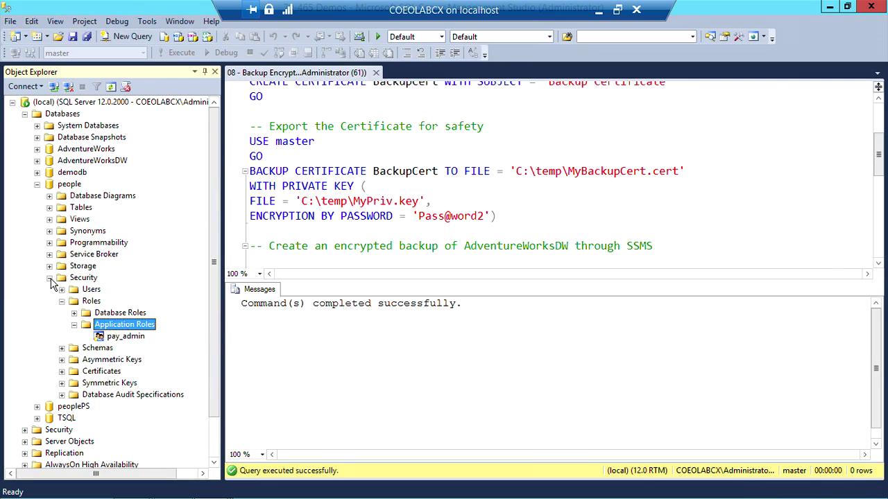
left_click(49, 278)
left_click(38, 184)
left_click(37, 184)
left_click(38, 184)
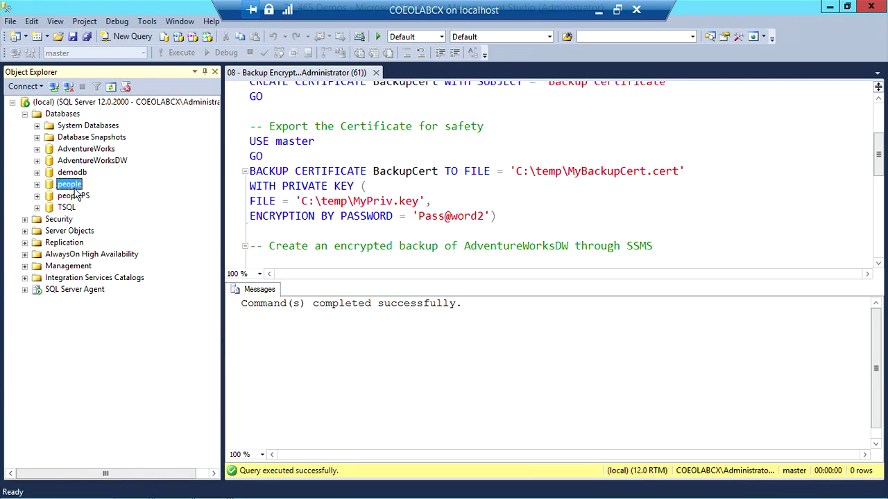
Open the Back Up Database dialog for AdventureWorksDW via Tasks > Back Up
right_click(105, 163)
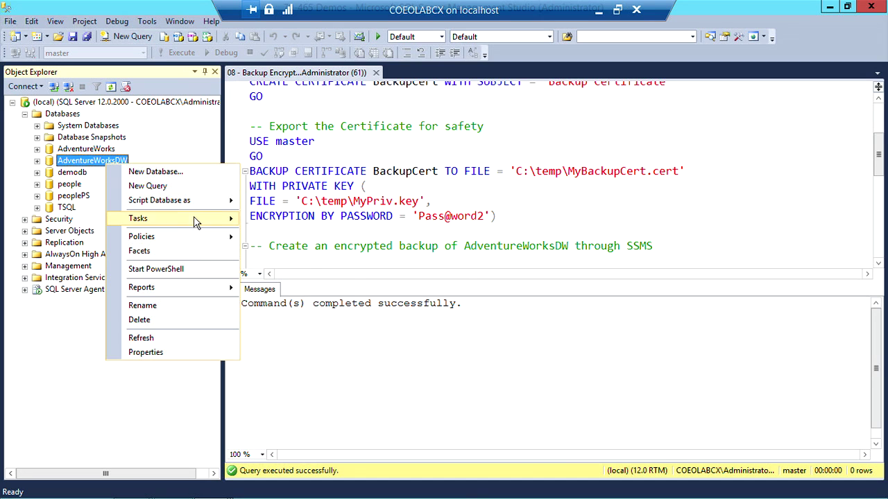
mouse_move(195, 218)
left_click(292, 244)
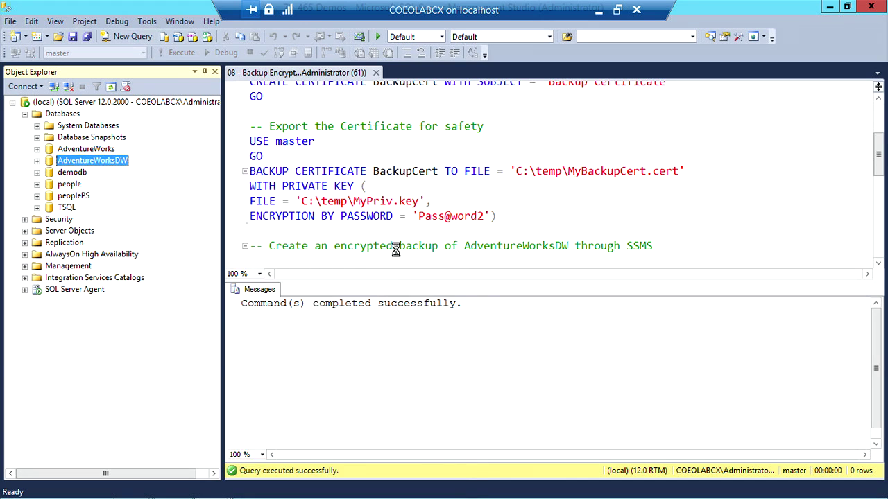
left_click_drag(507, 61, 396, 27)
Set the backup to a new media set, erasing all existing backup sets
left_click(231, 75)
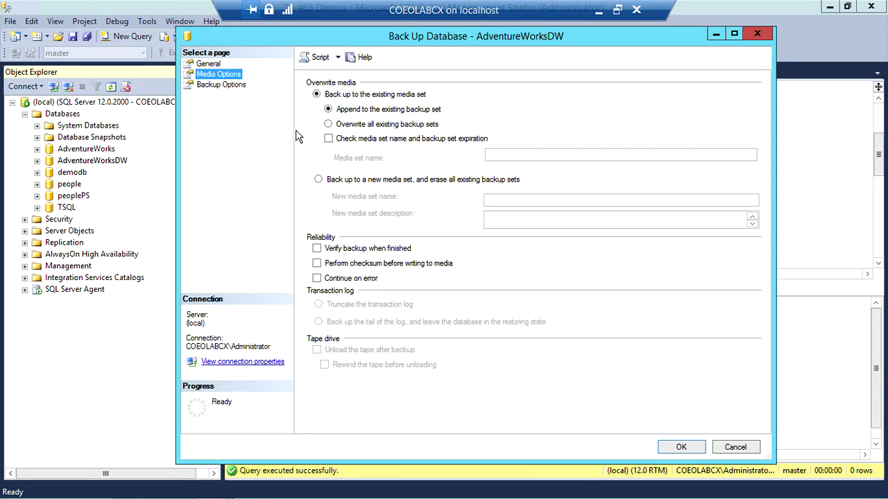
left_click(319, 180)
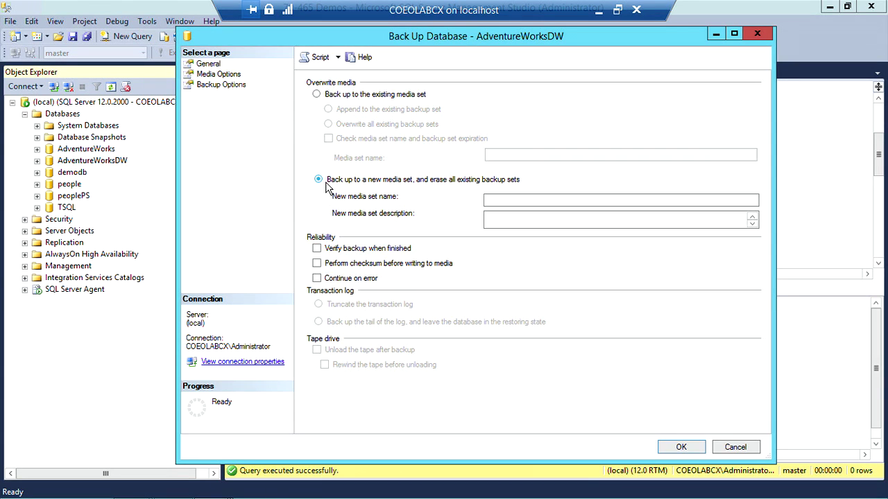
left_click(221, 84)
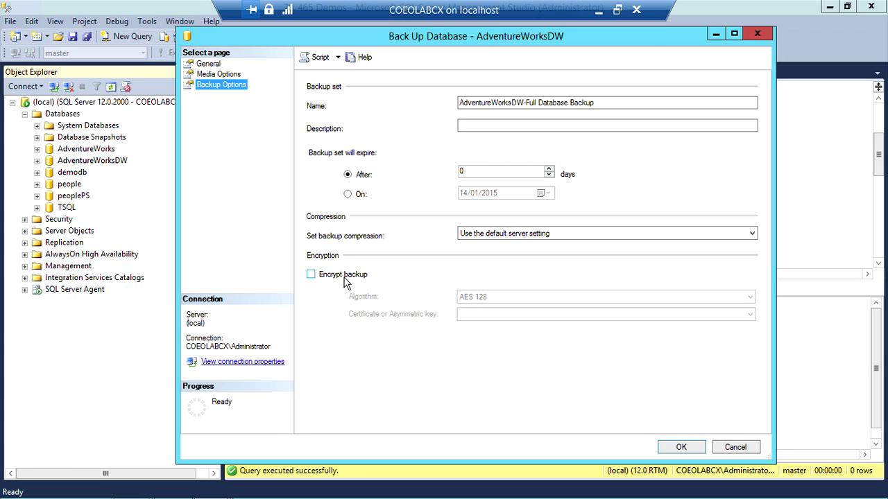
Enable backup encryption with the AES 256 algorithm and the BackupCert certificate
left_click(345, 276)
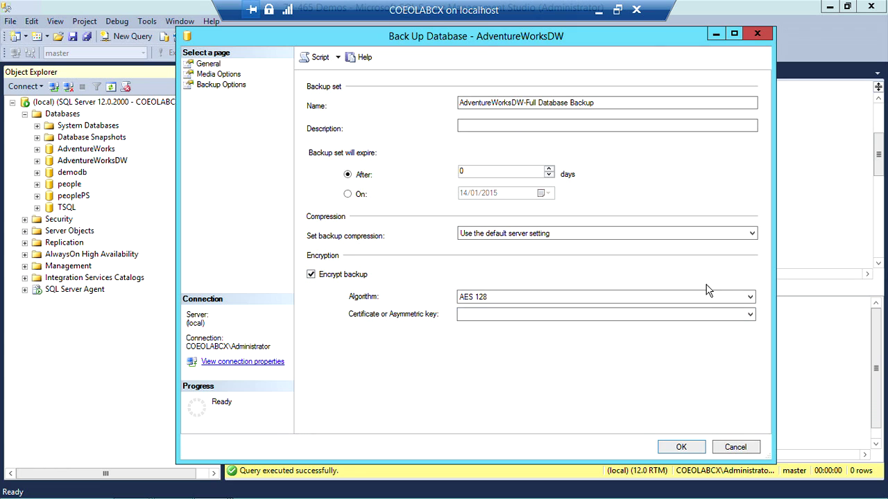
left_click(750, 298)
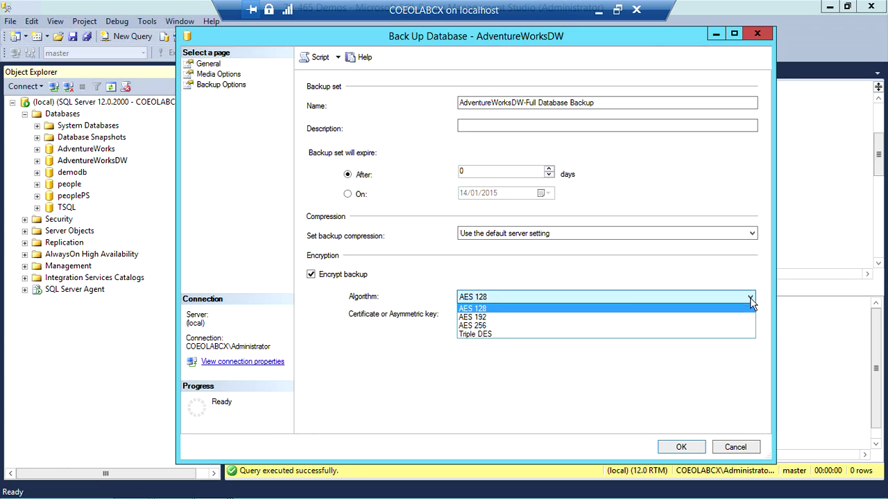
left_click(482, 325)
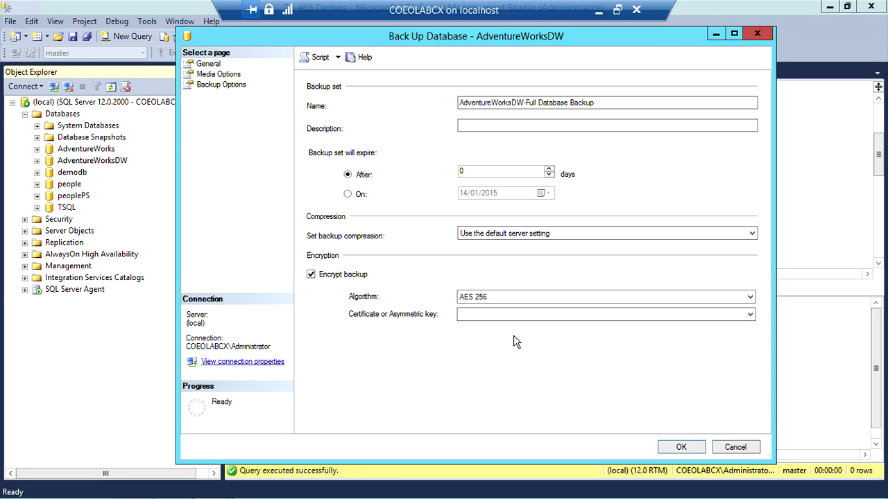
left_click(513, 319)
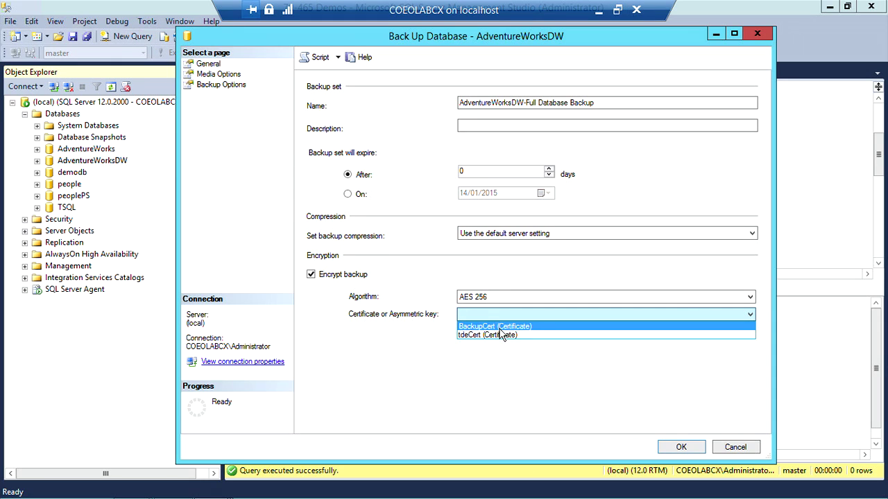
left_click(501, 328)
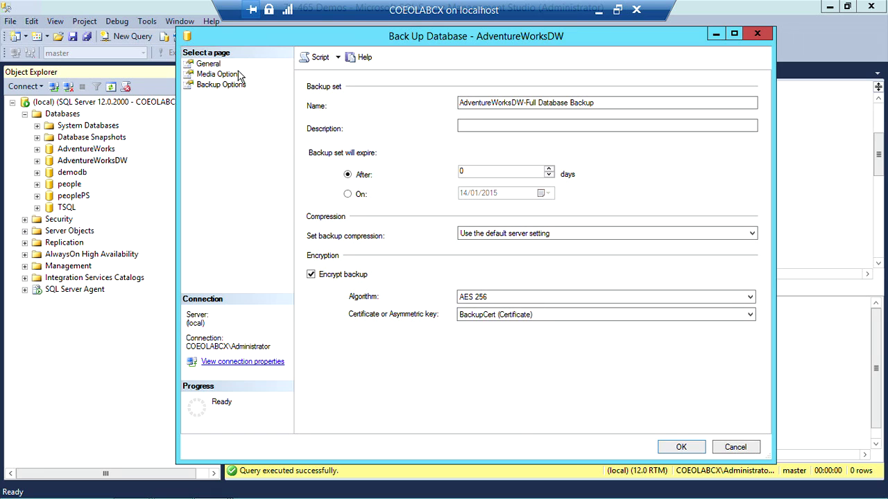
left_click(210, 64)
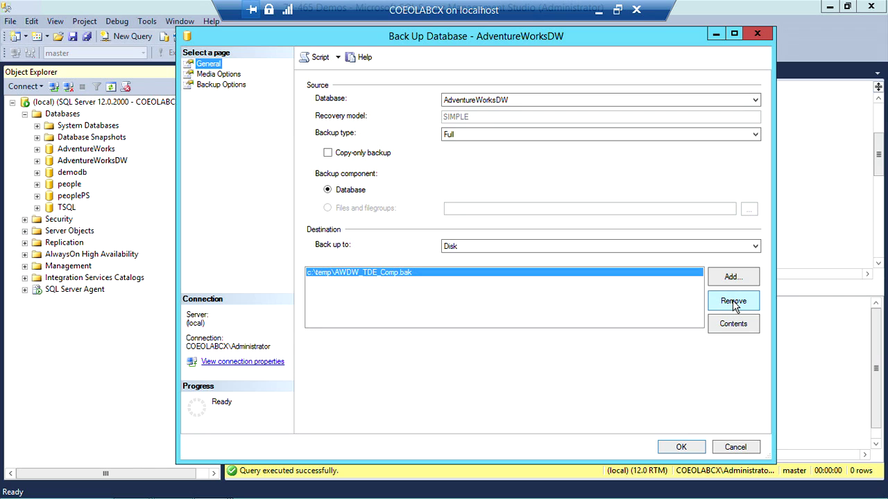
Replace the AWDW_TDE_Comp.bak destination with c:\temp\awdw_enc.bak and run the encrypted backup to completion
left_click(734, 305)
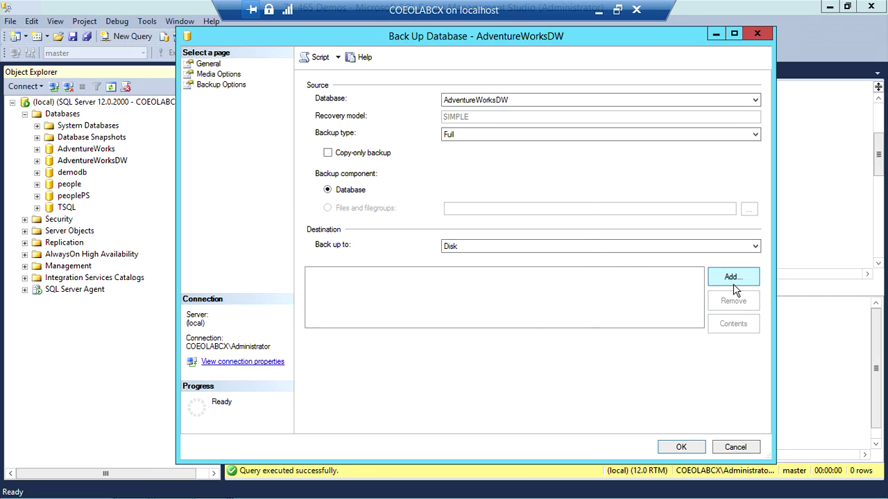
left_click(734, 278)
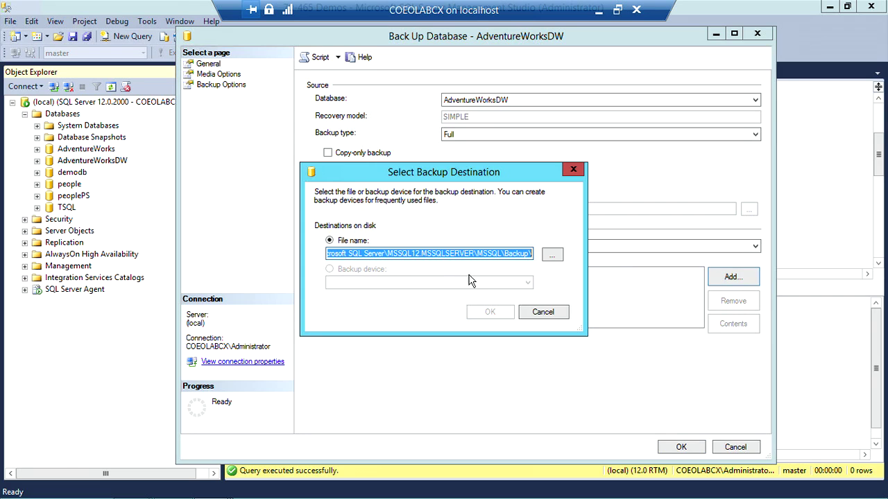
type("c")
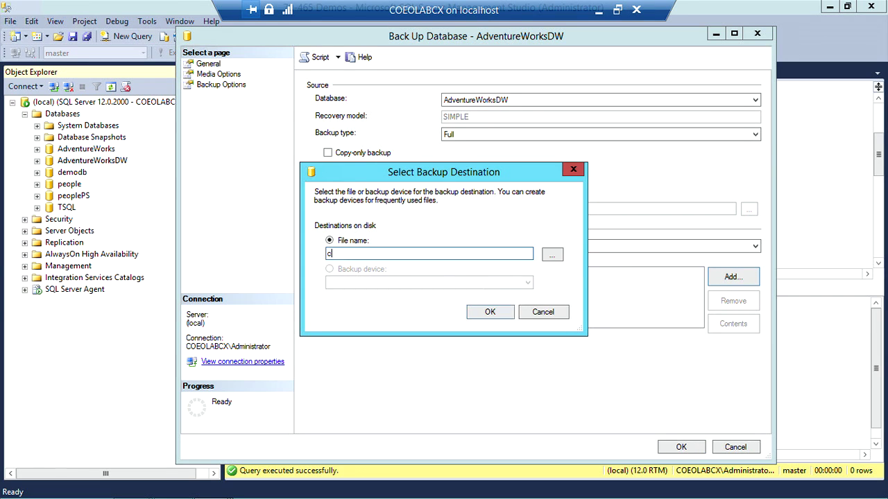
type(":\temp\\")
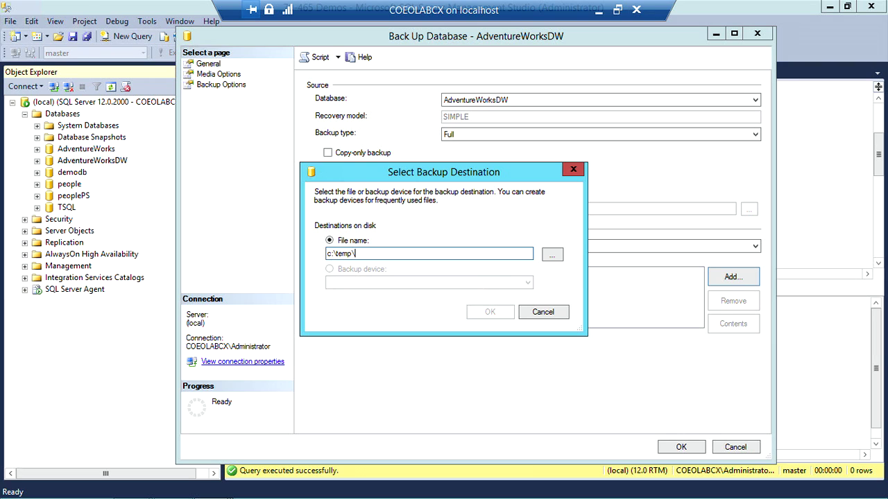
type("awd")
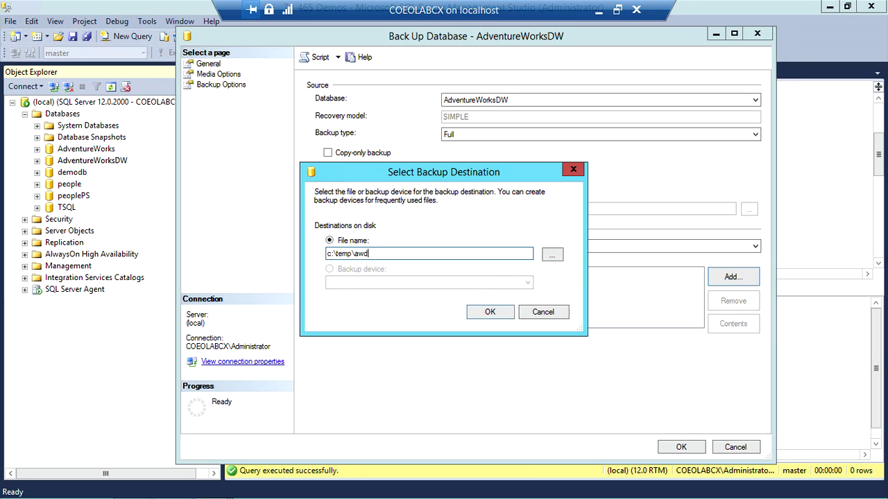
type("w_enc.bak")
left_click(497, 318)
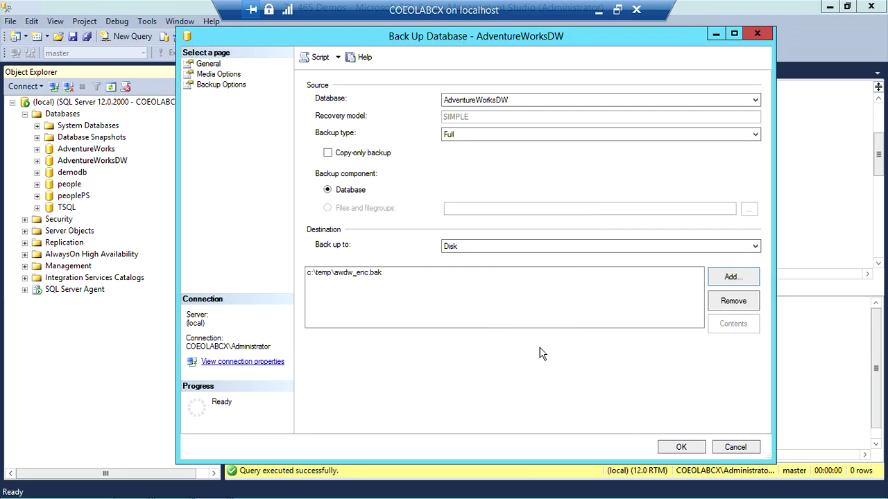
left_click(679, 450)
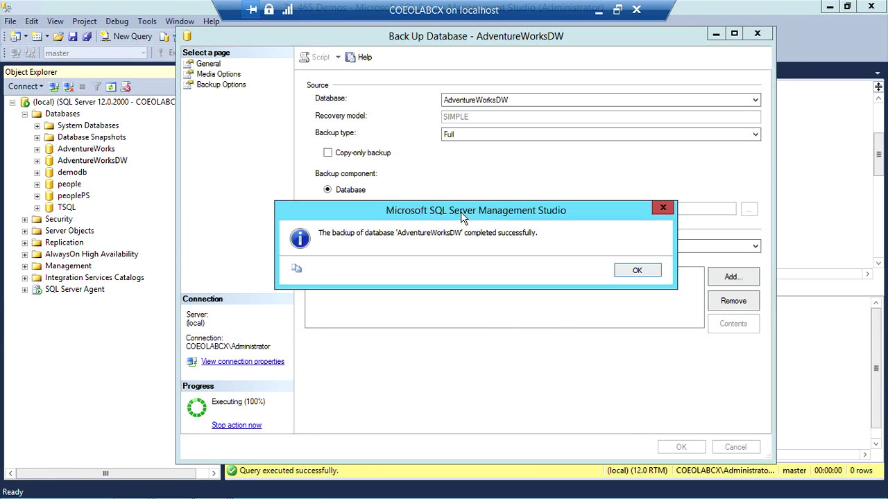
left_click(629, 268)
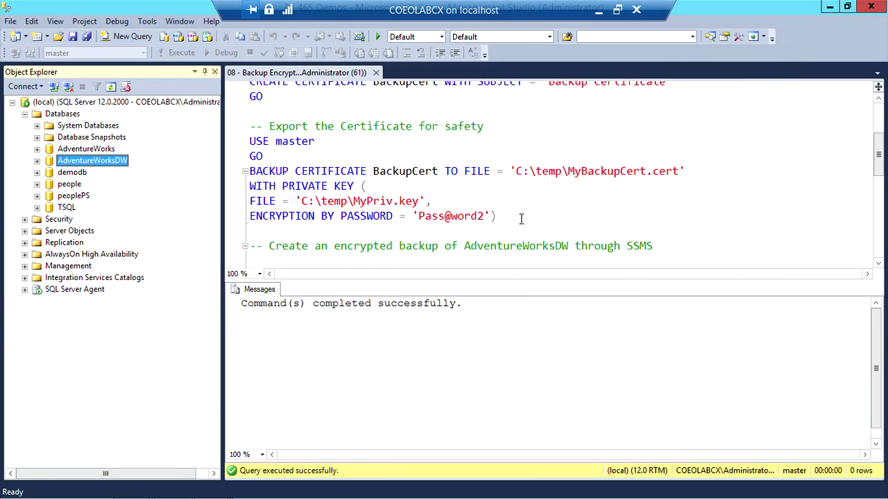
Run the BACKUP DATABASE WITH COMPRESSION, ENCRYPTION batch creating c:\temp\AWDW_Enc_Comp.bak
left_click_drag(880, 152, 881, 182)
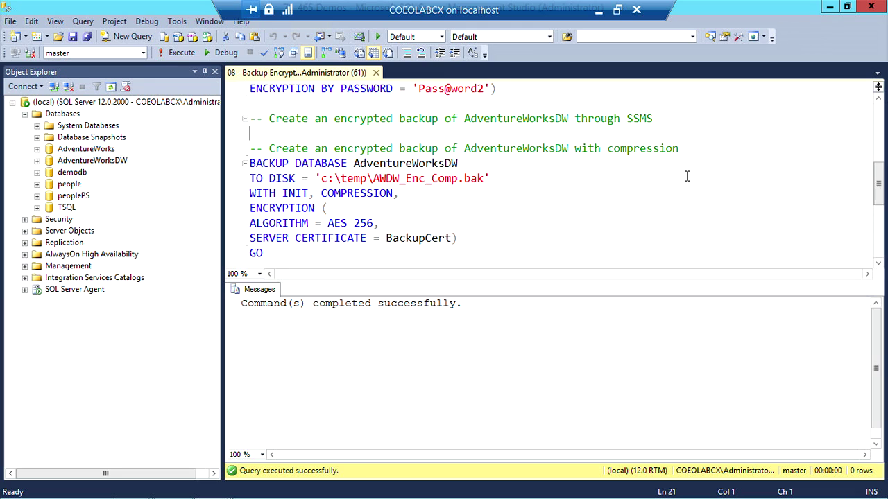
left_click(252, 163)
key("shift+Down")
key("shift+Down")
key("shift+Down")
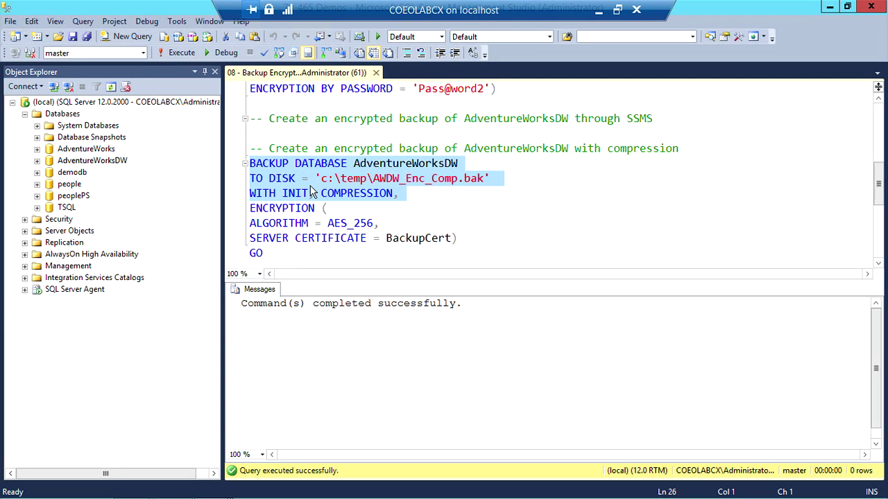
key("shift+Down")
key("shift+Down")
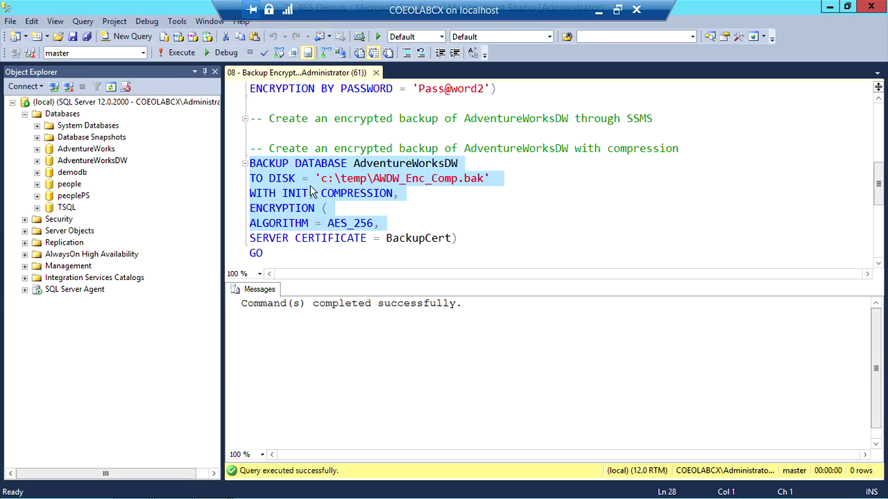
key("shift+Down")
key("shift+Down")
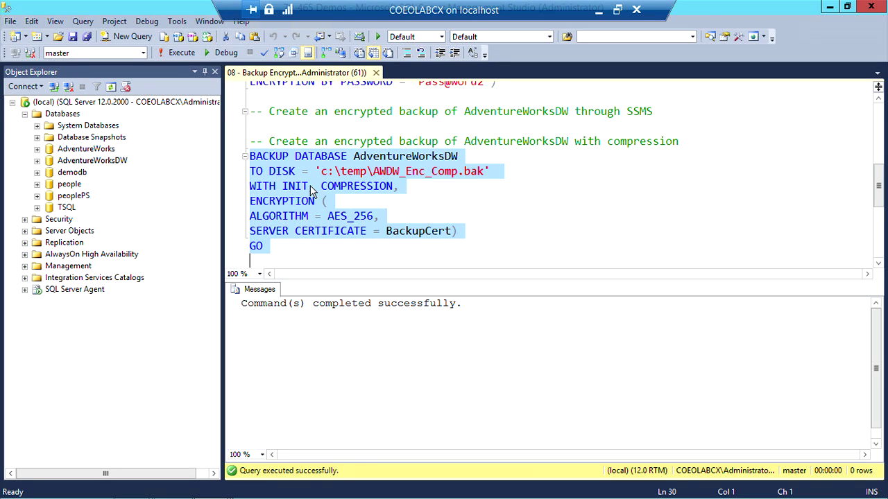
key("F5")
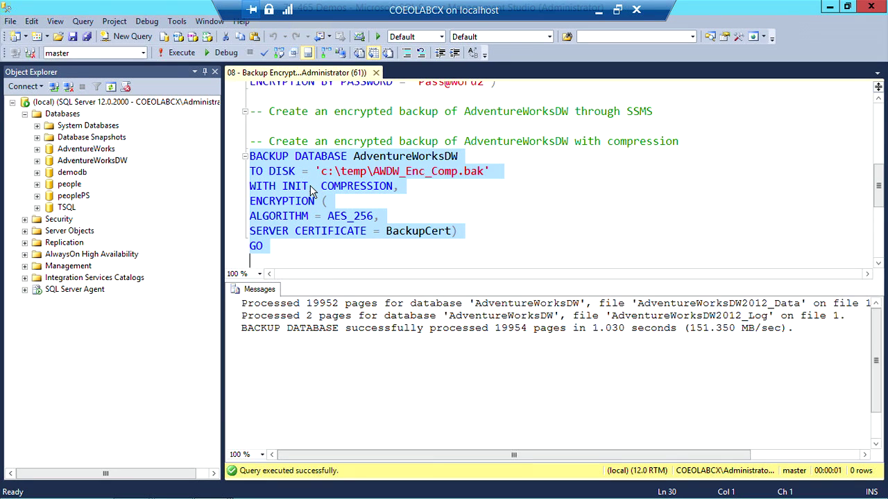
Compare file sizes in C:\Temp: AWDW_Enc_Comp.bak 39,416 KB versus awdw_enc.bak 159,952 KB
scroll(879, 191, "down", 2)
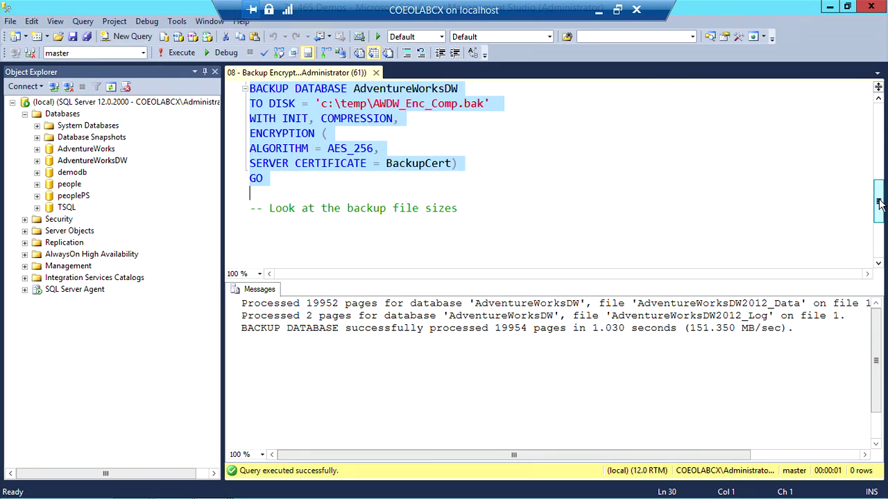
mouse_move(134, 491)
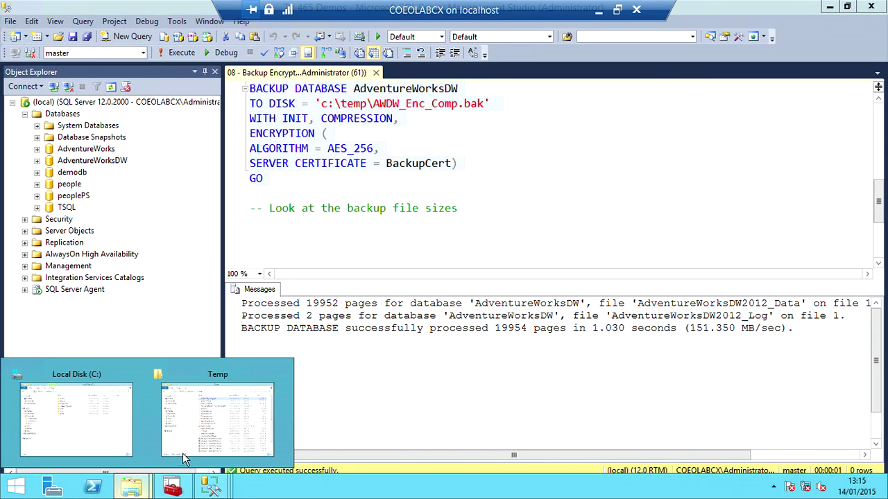
left_click(199, 443)
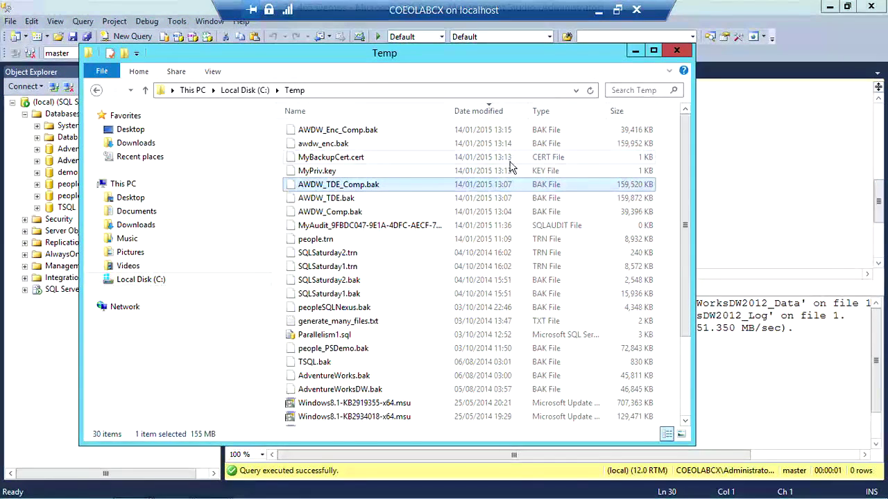
left_click(502, 143)
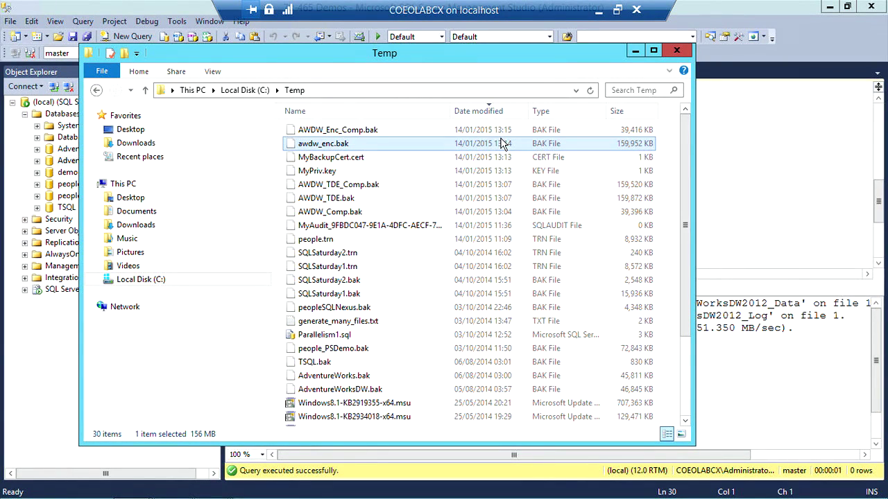